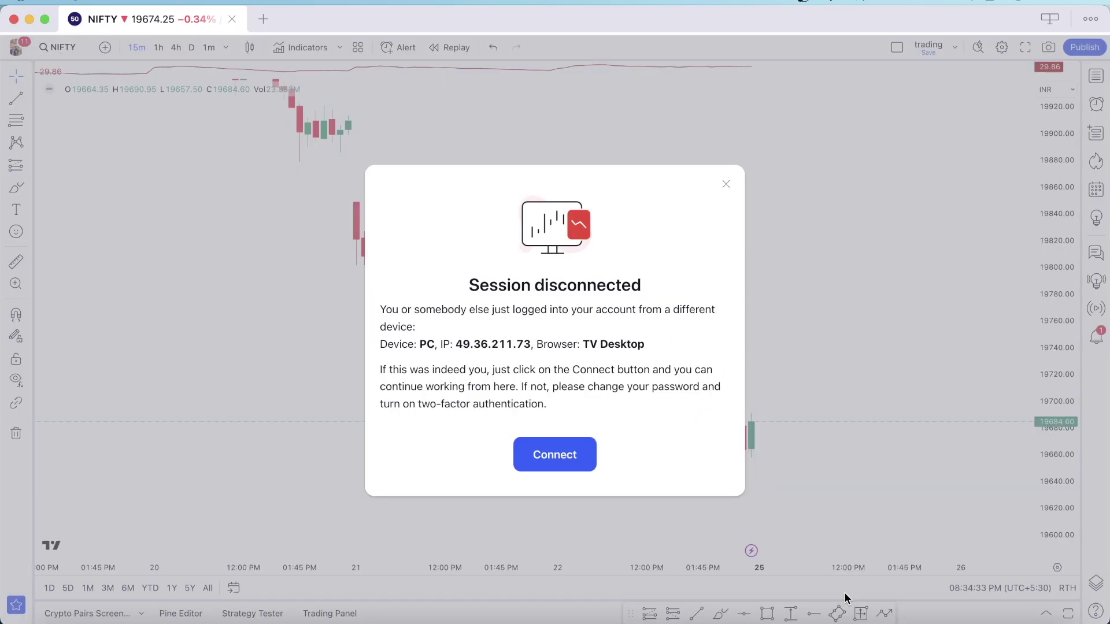
Reconnect the disconnected TradingView session to bring back the NIFTY 15-minute chart
click(594, 452)
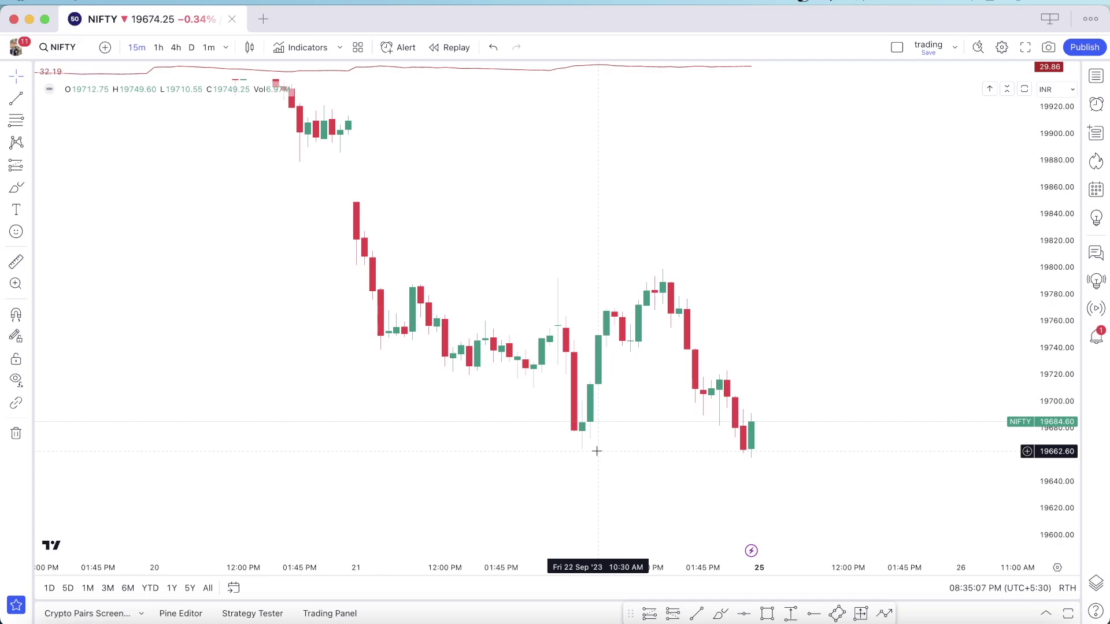
click(227, 47)
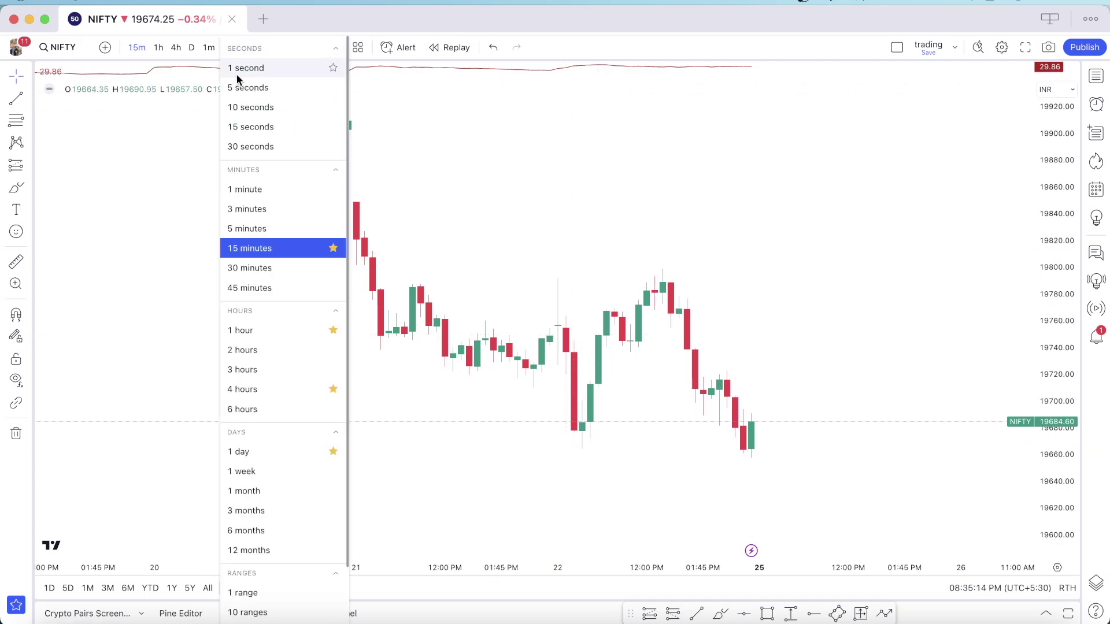
Change the NIFTY chart to 1-minute candles and zoom out to see more bars
click(281, 189)
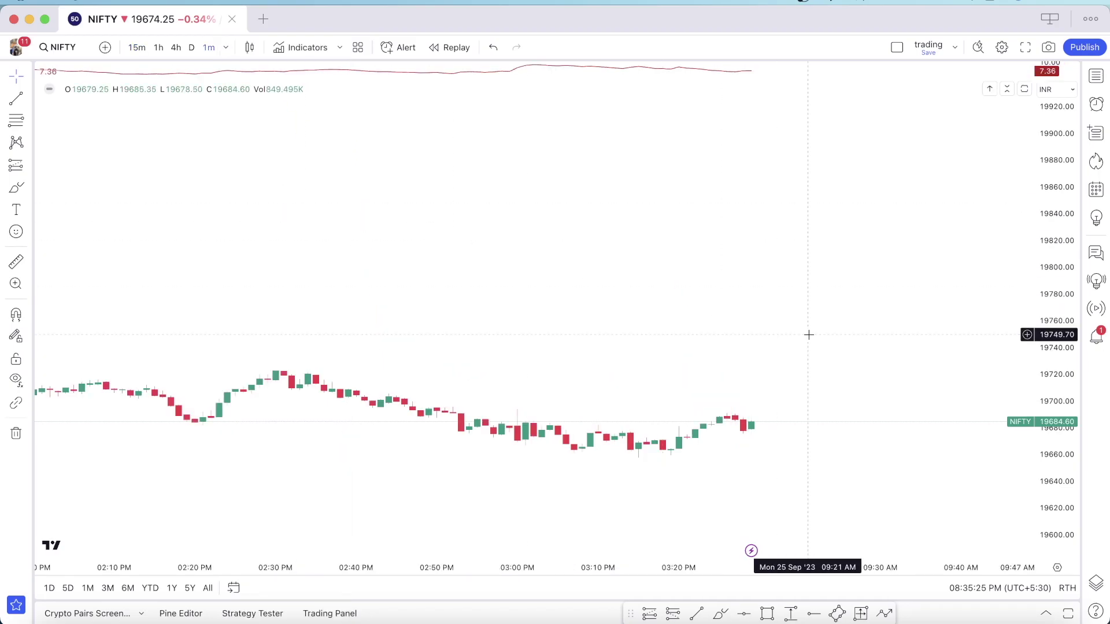
scroll(798, 273, down, 3)
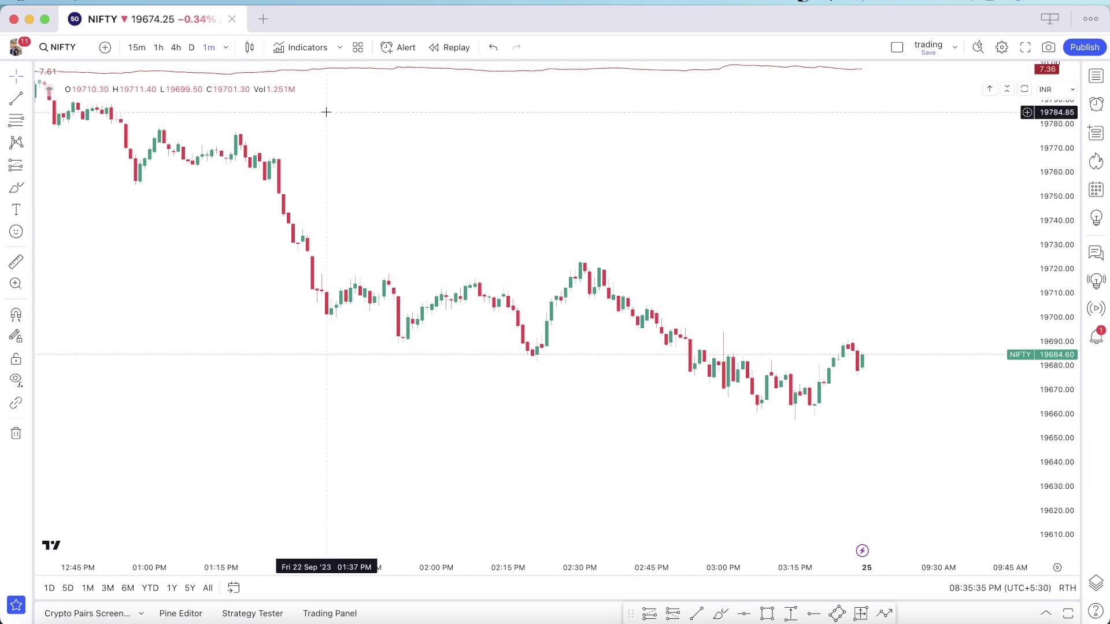
click(324, 51)
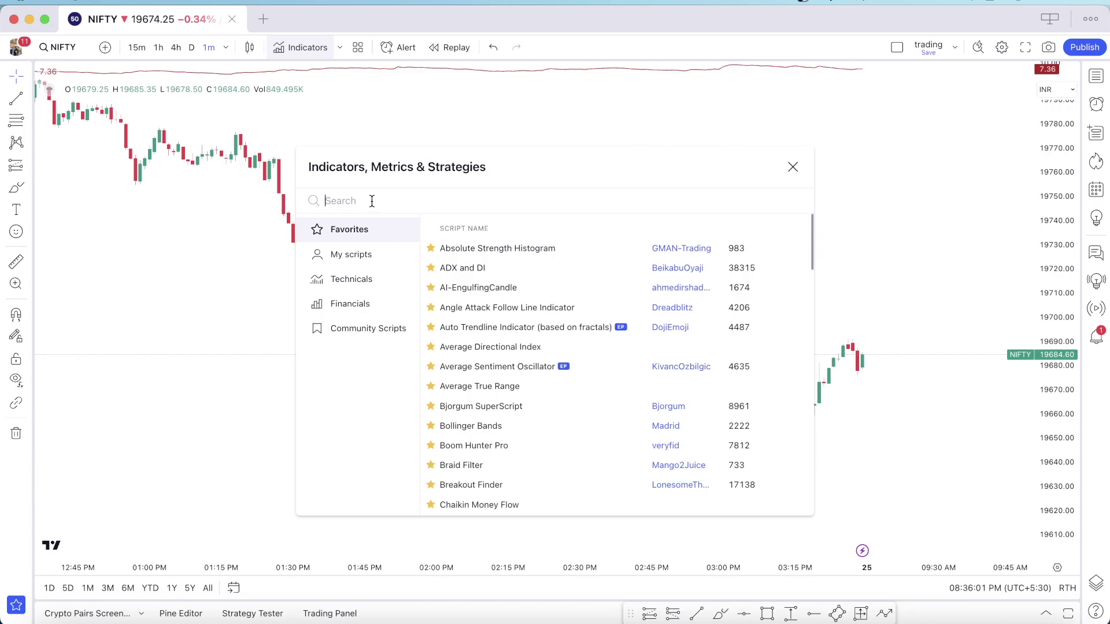
Search 'ema' and add Moving Average Exponential to the chart twice
text(ema)
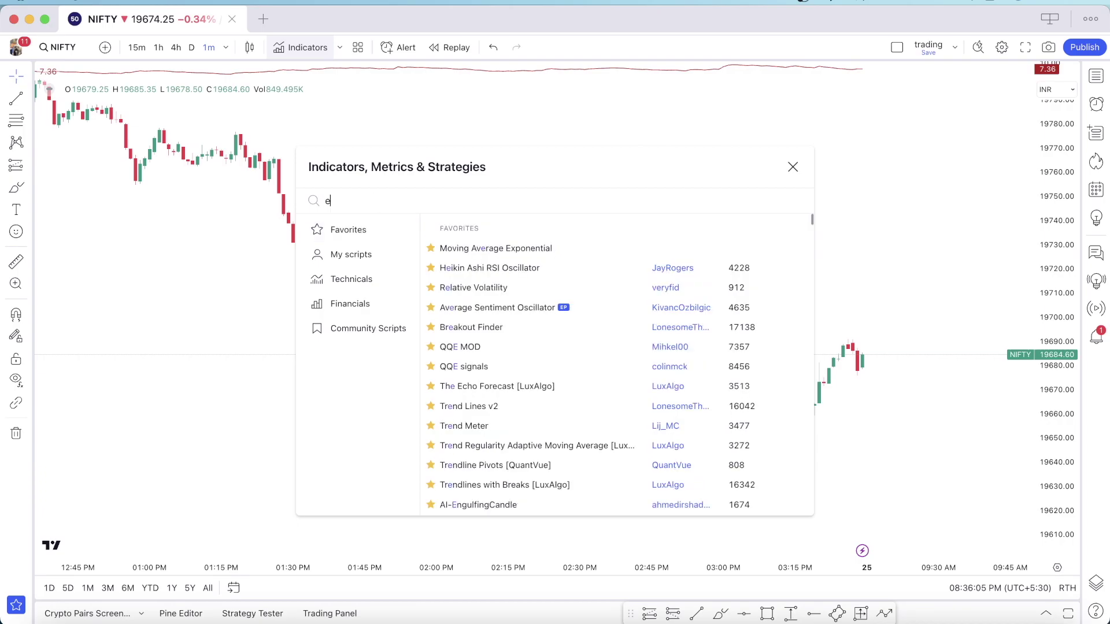
click(505, 247)
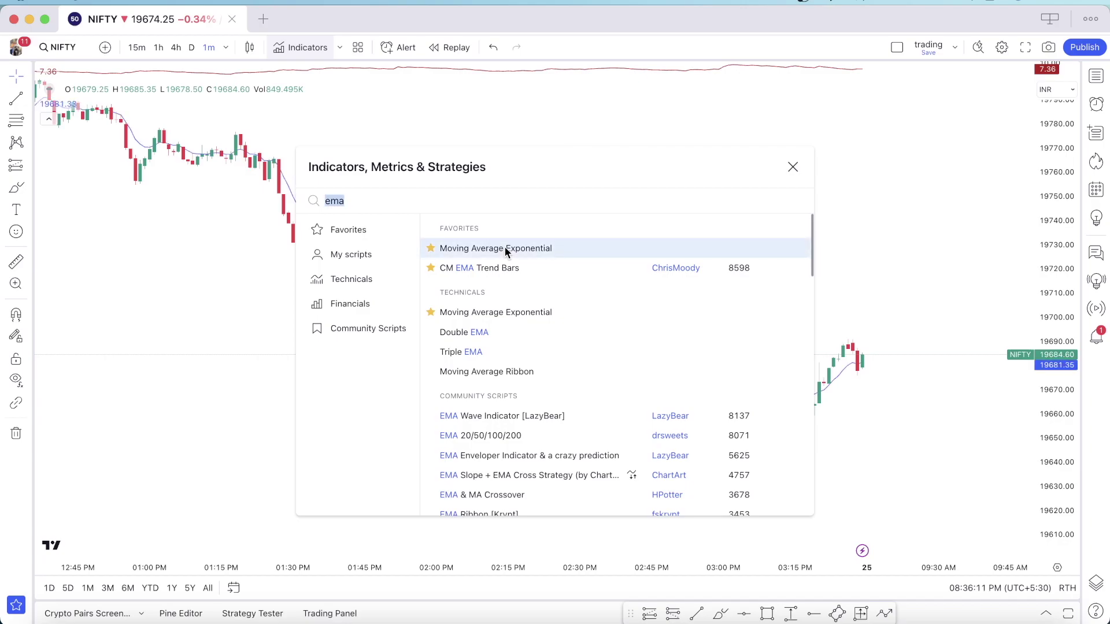
click(505, 247)
key(Escape)
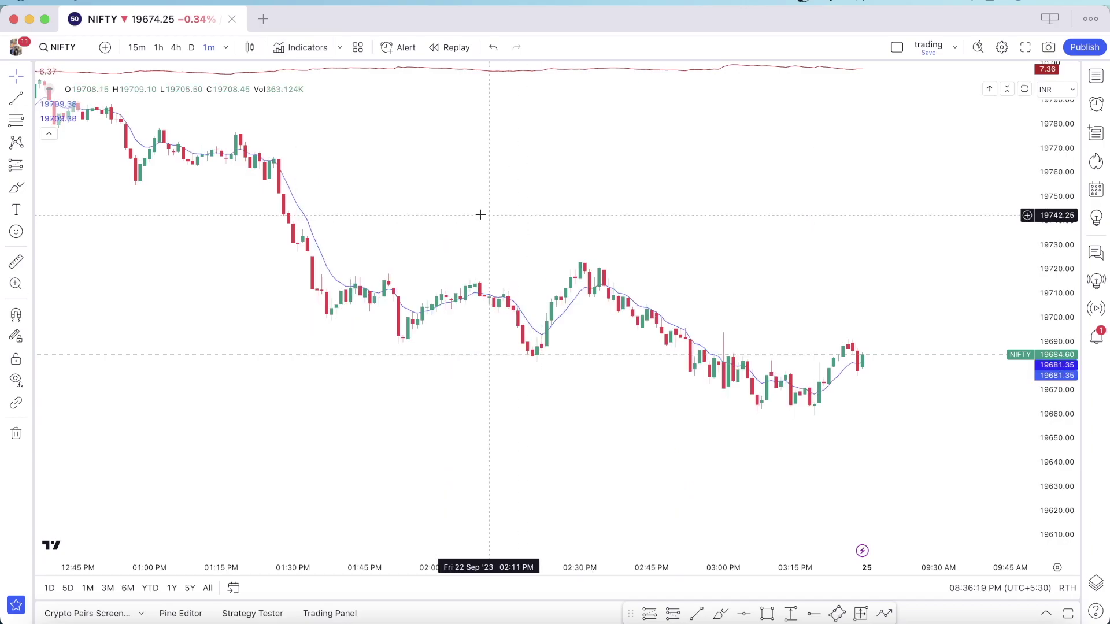
Edit one EMA's length and restyle it as a thicker green line
double_click(310, 228)
click(512, 212)
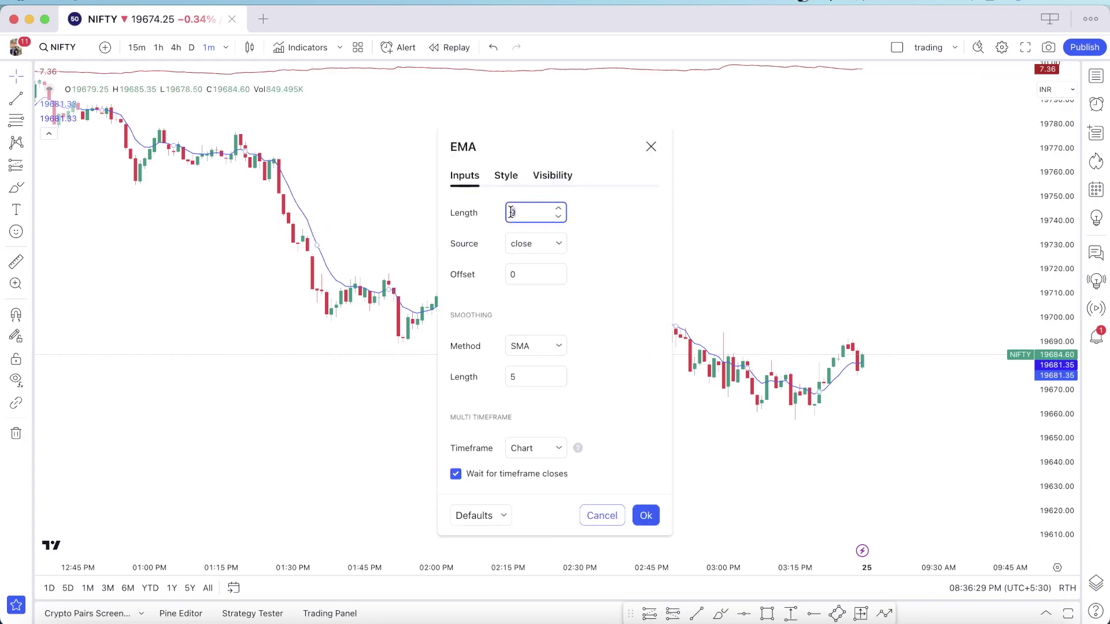
click(508, 178)
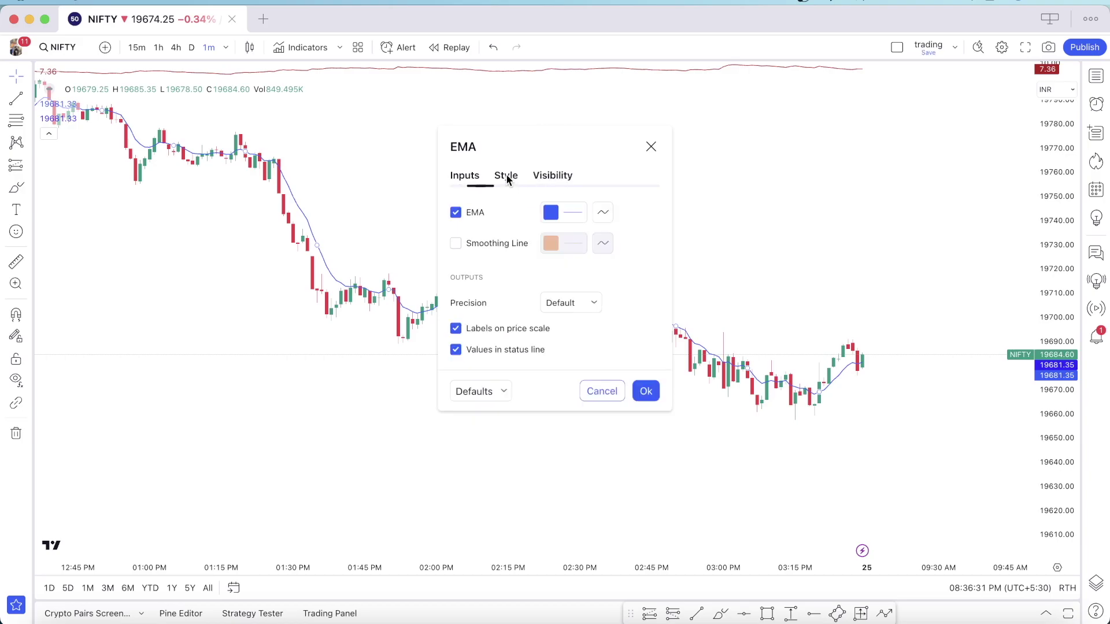
click(575, 214)
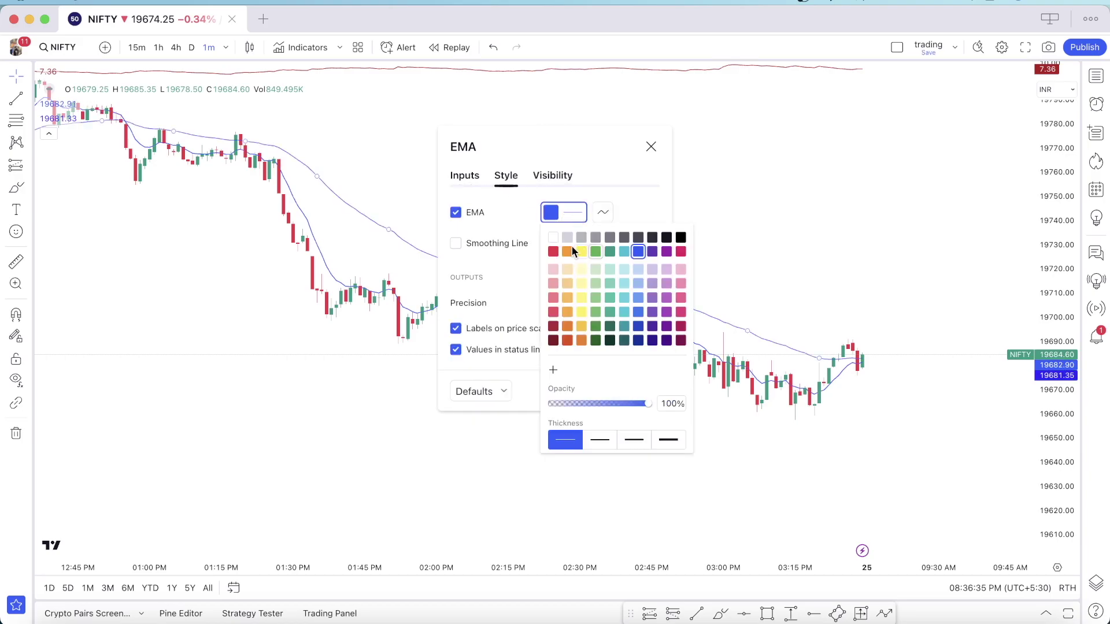
click(609, 252)
click(603, 439)
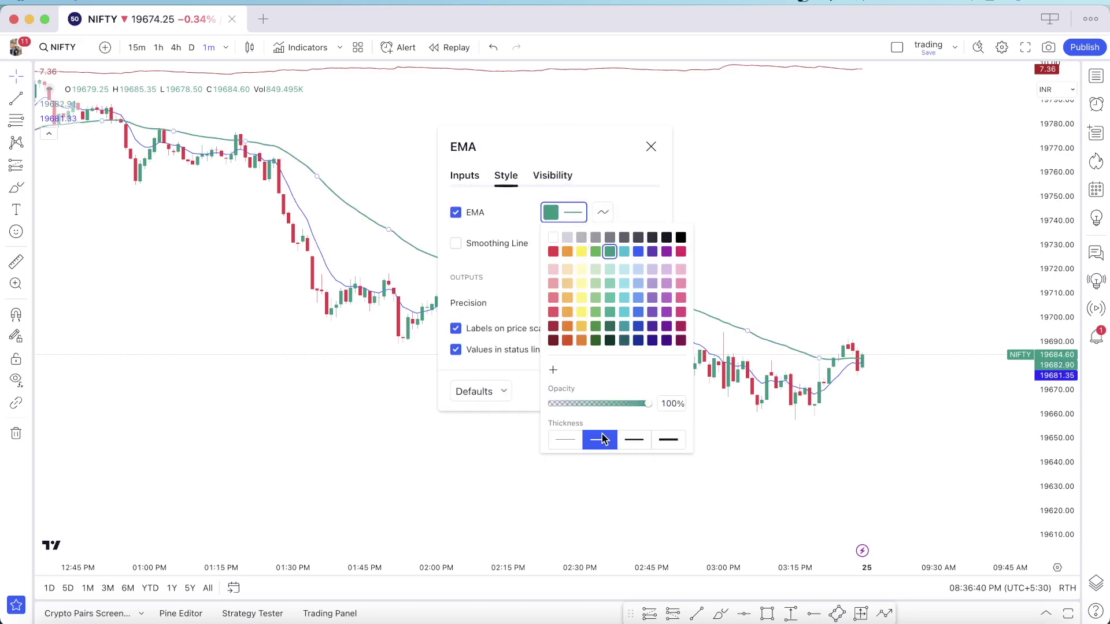
click(652, 148)
click(651, 148)
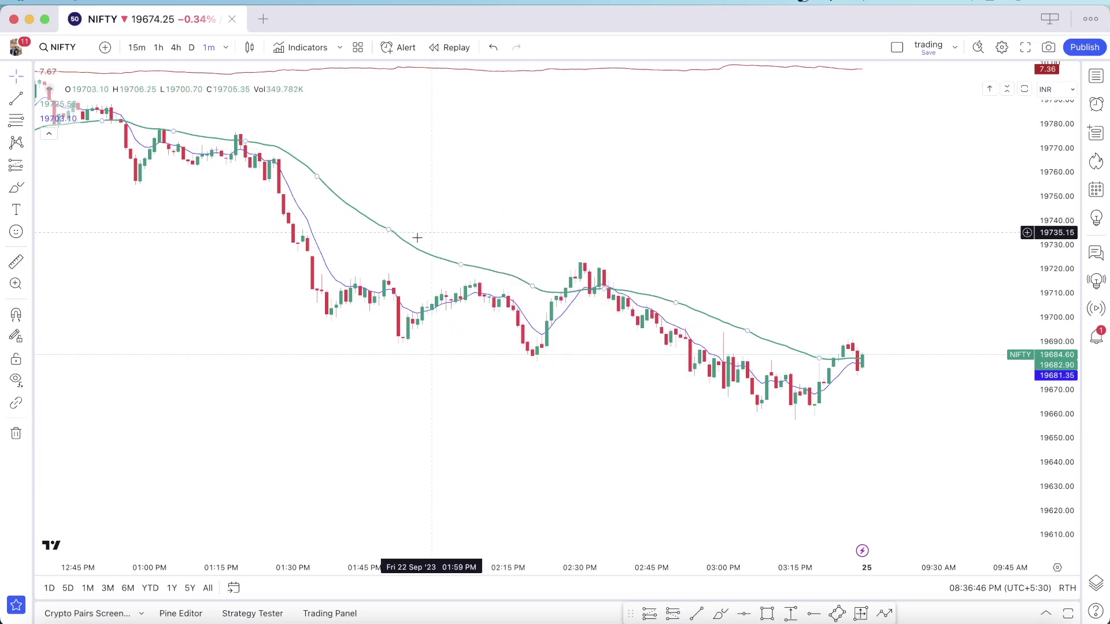
double_click(319, 252)
click(465, 237)
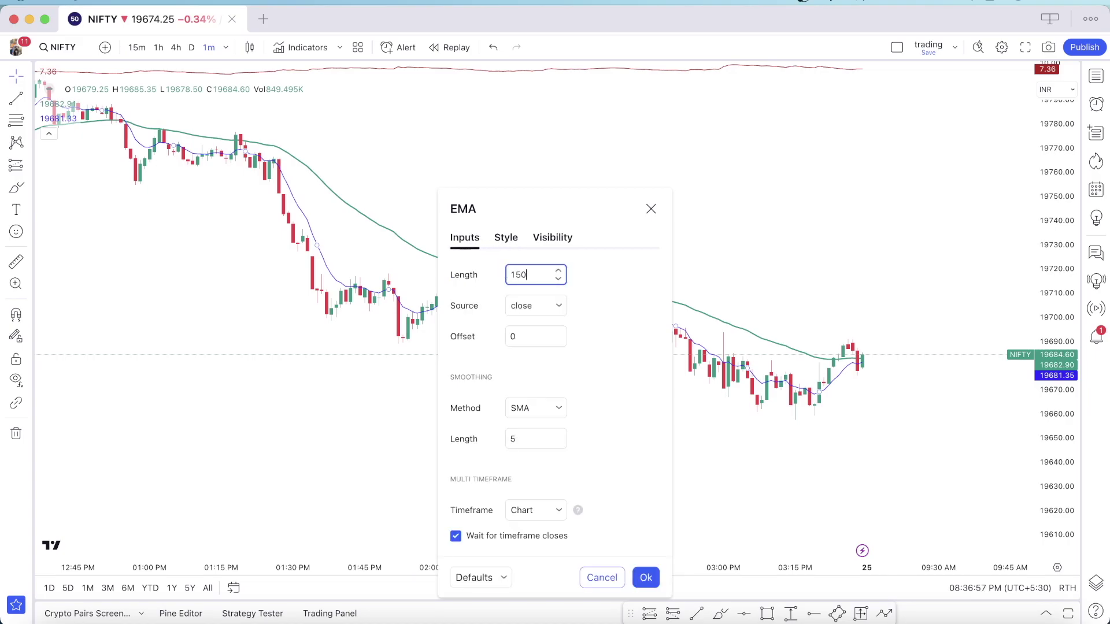
Restyle the other EMA as a thicker blue line and close its settings
click(510, 240)
click(555, 276)
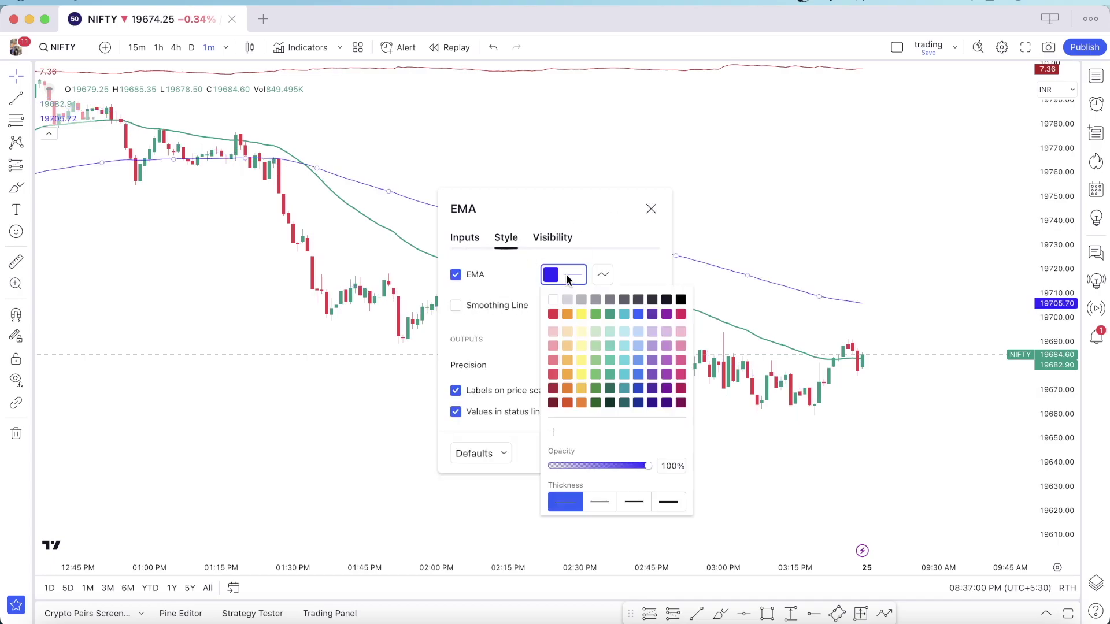
click(600, 502)
click(488, 189)
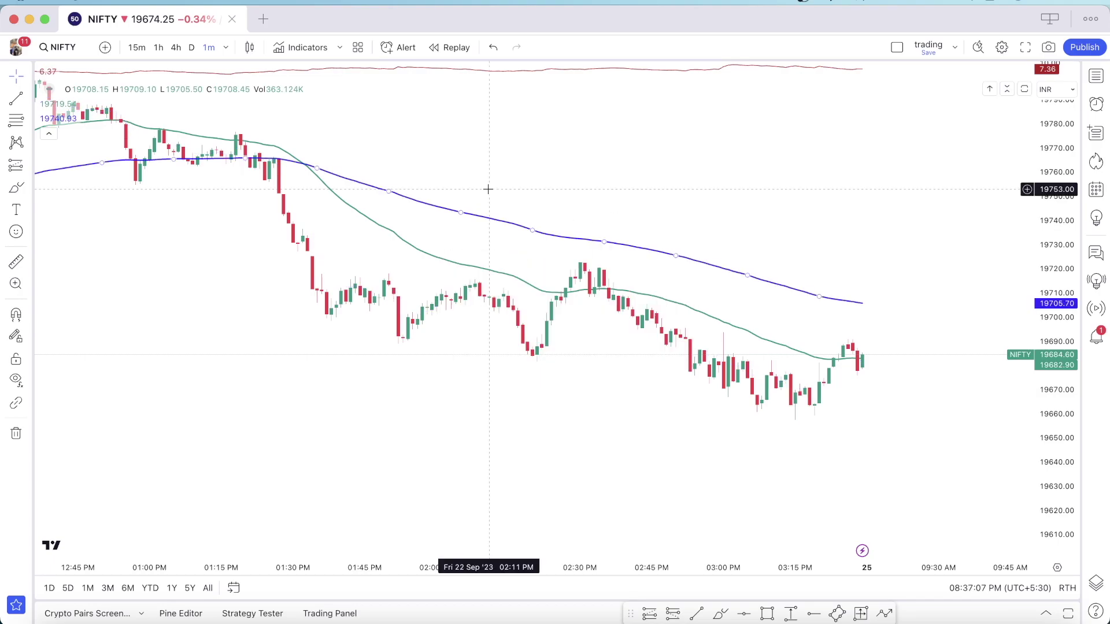
scroll(438, 154, left, 10)
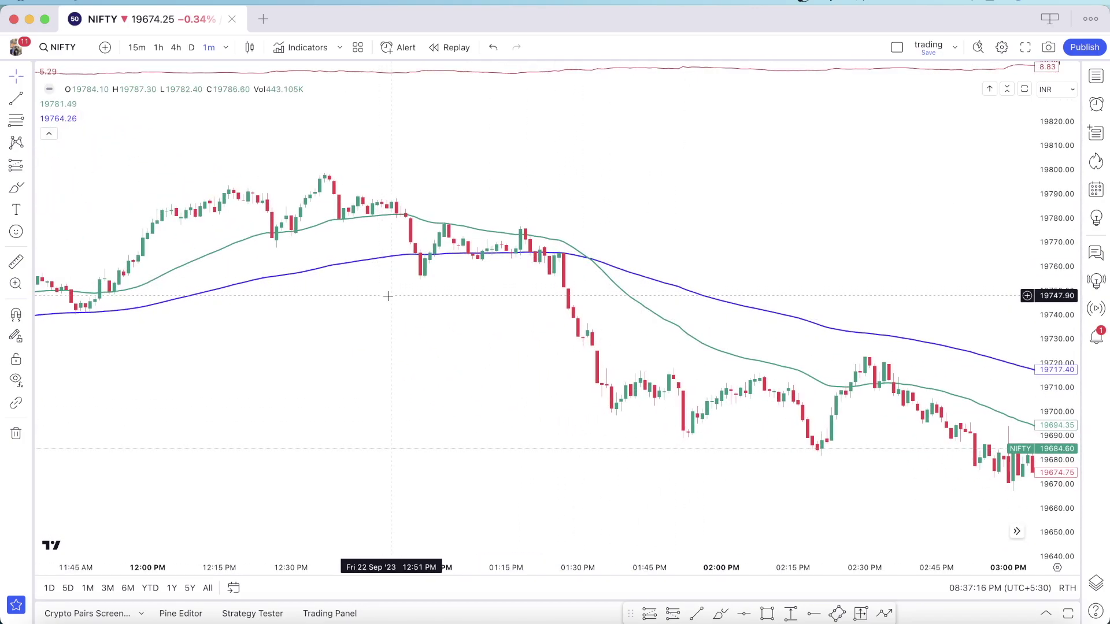
Search 'stoc' and add the Stochastic indicator in a pane below the chart
click(308, 52)
text(stoc)
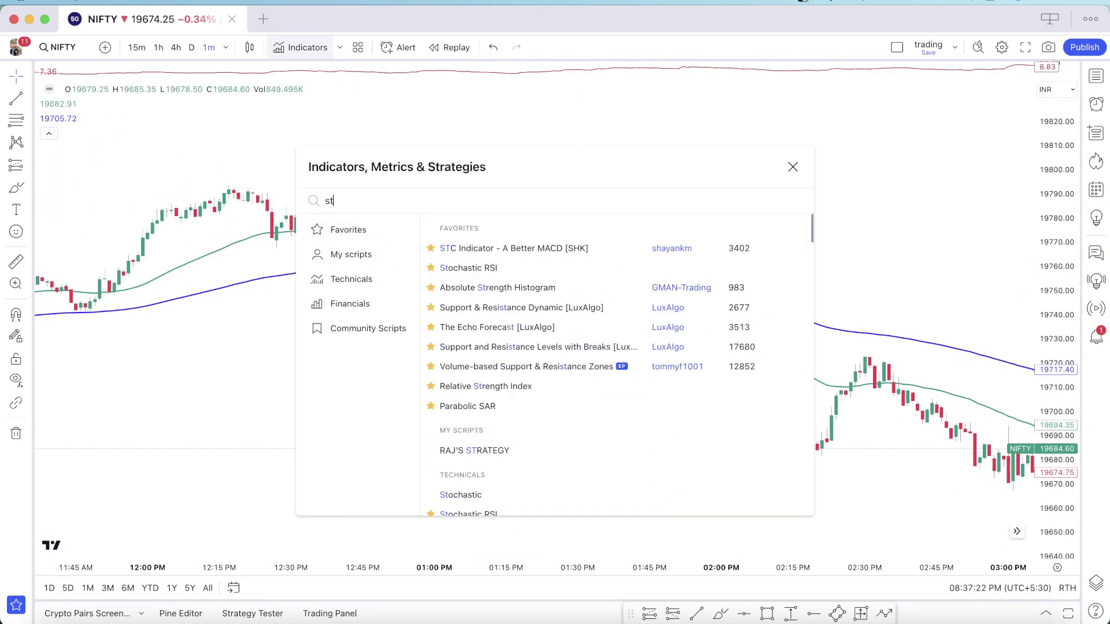
click(459, 292)
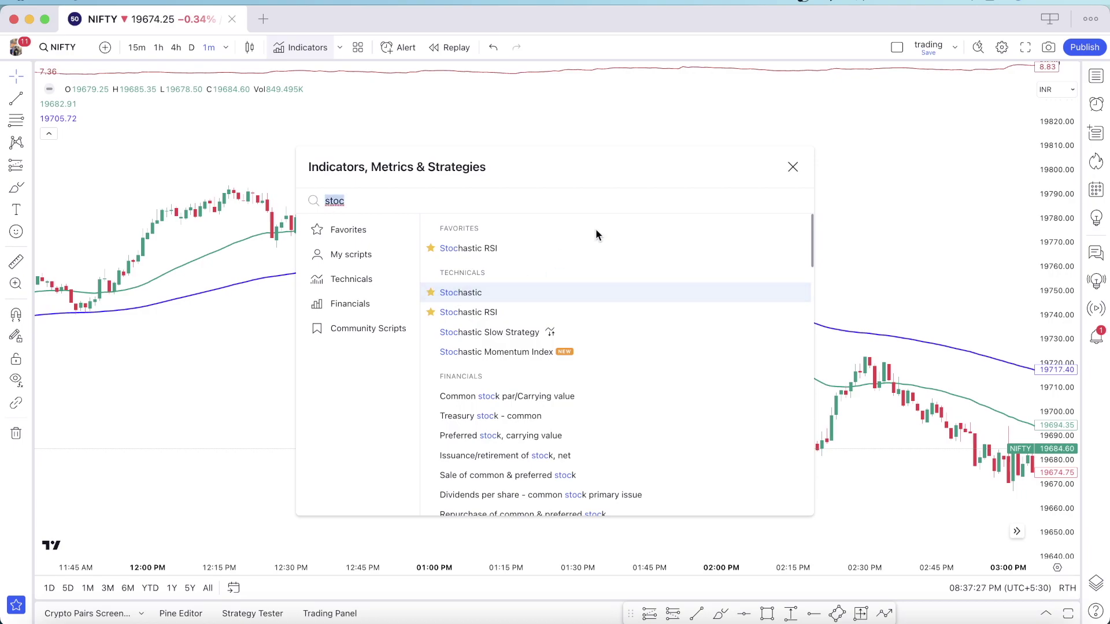
key(Escape)
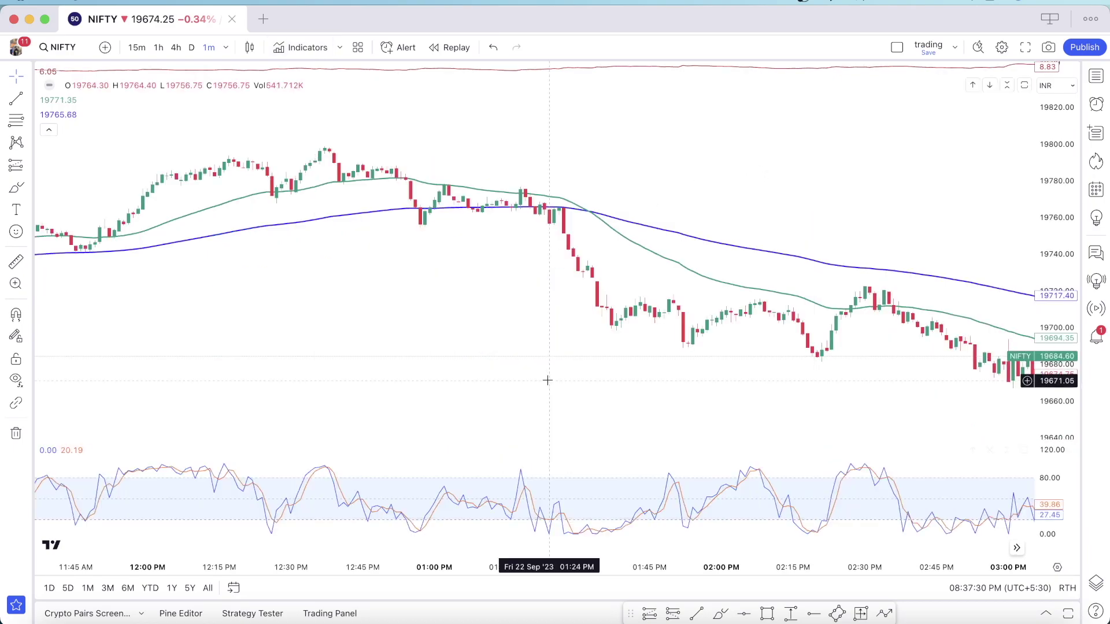
Set Stochastic %K Length, %K Smoothing and %D Smoothing to 5 and apply
double_click(526, 495)
click(460, 183)
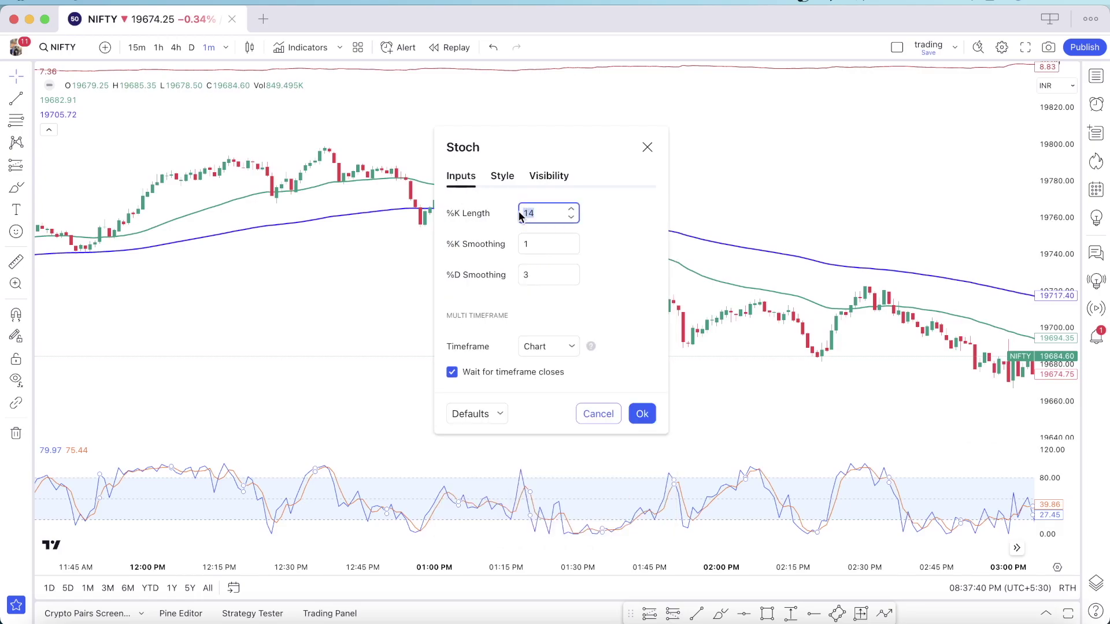
click(535, 245)
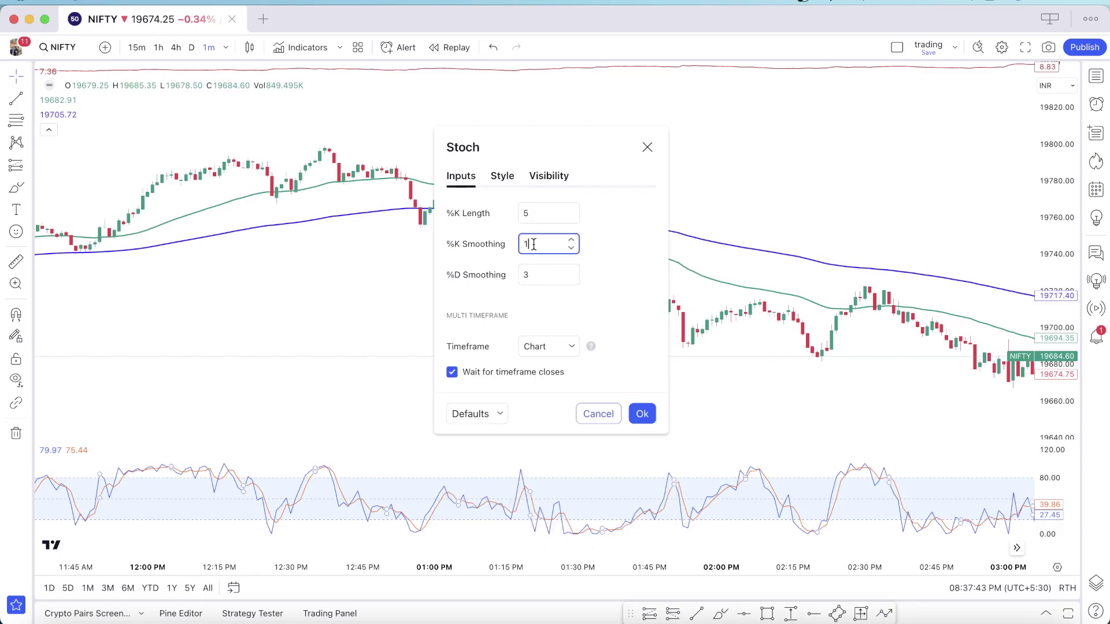
click(541, 276)
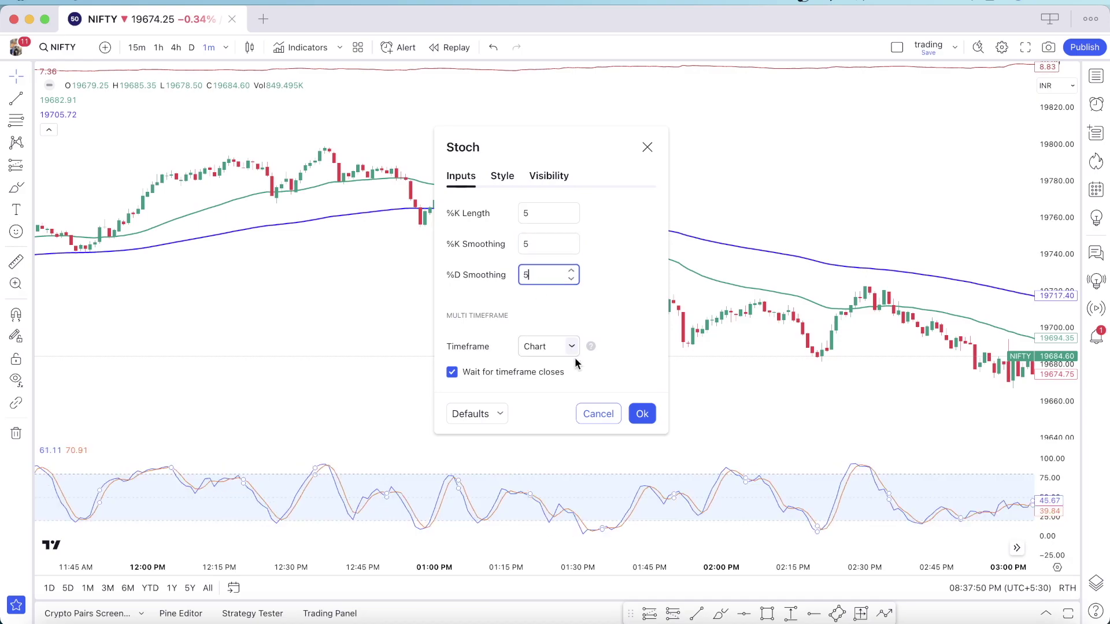
click(647, 422)
scroll(693, 382, right, 5)
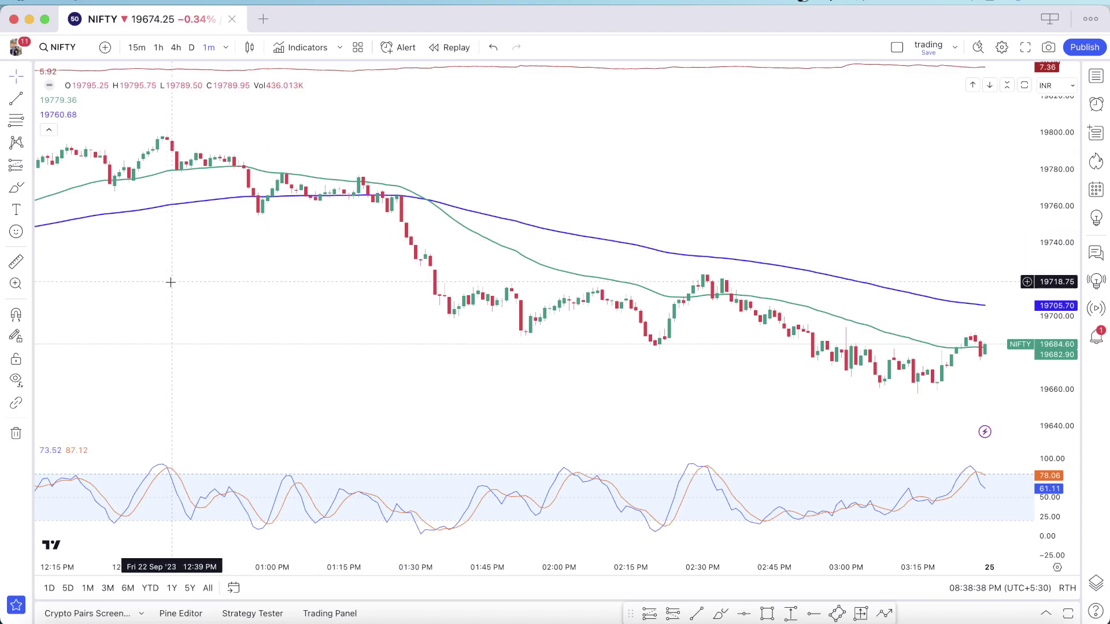
drag(169, 286, 782, 343)
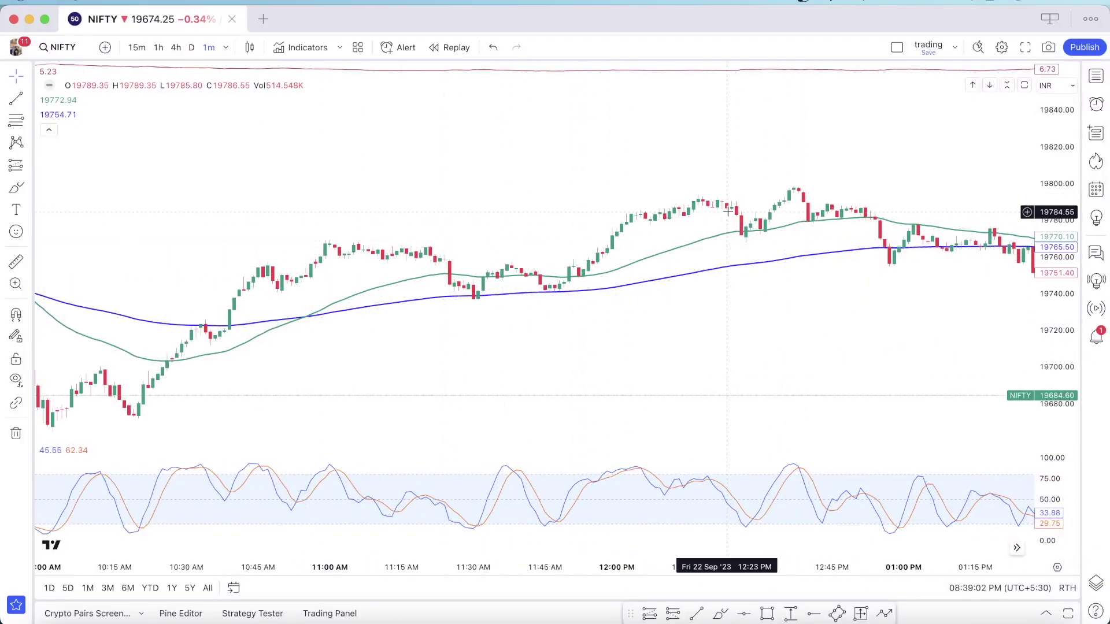
drag(904, 156, 704, 151)
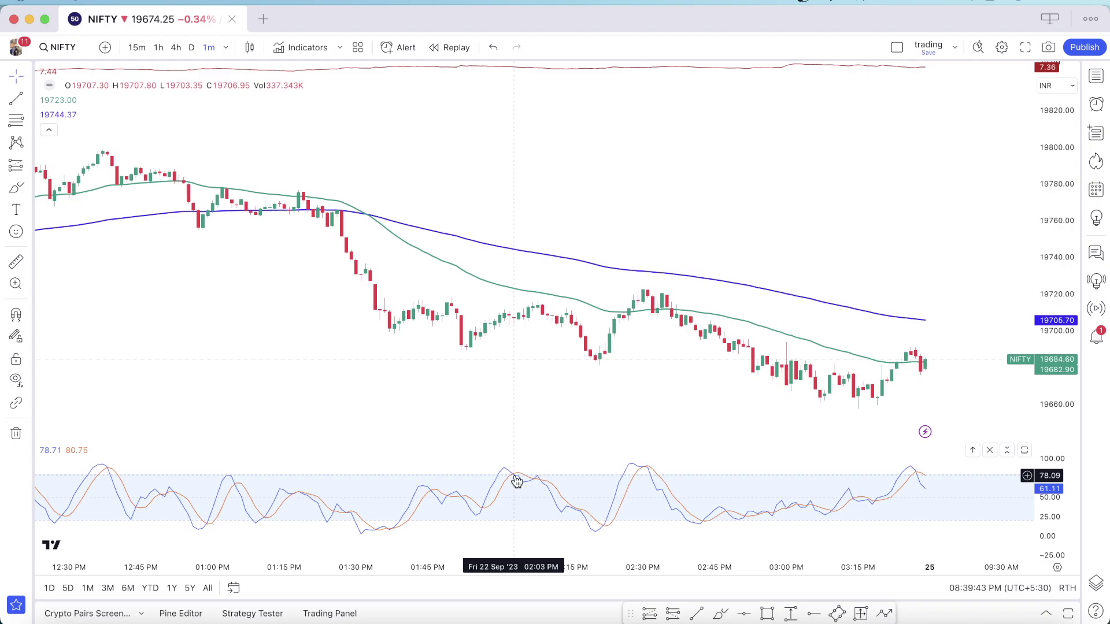
Place a short position near 1:45 PM with a 12.75 stop and 19687.50 target
click(672, 613)
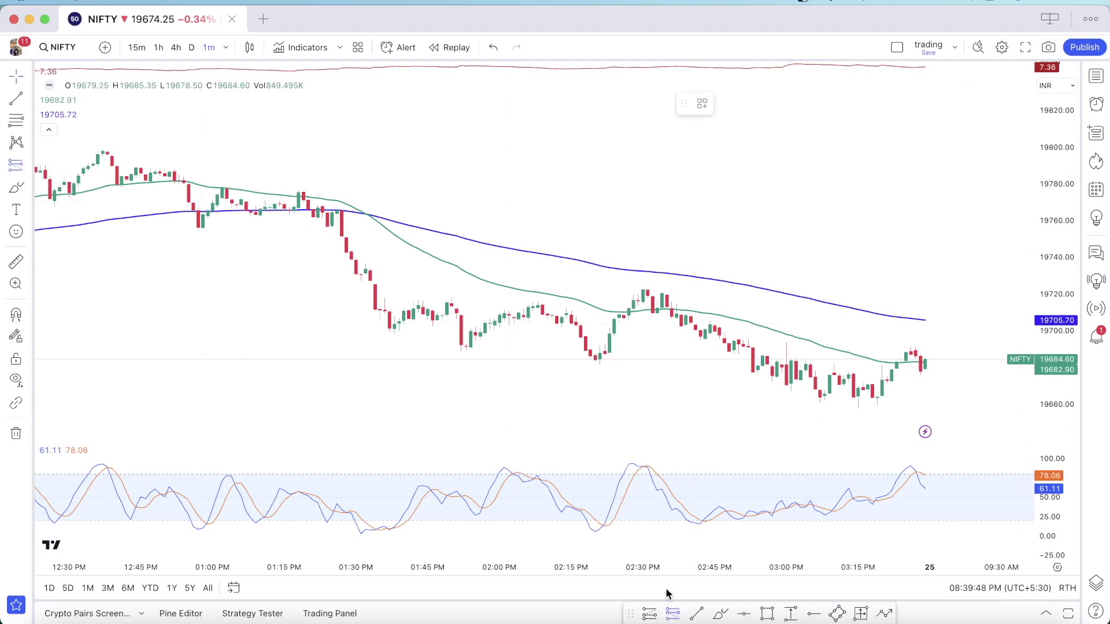
click(512, 319)
drag(512, 268, 514, 296)
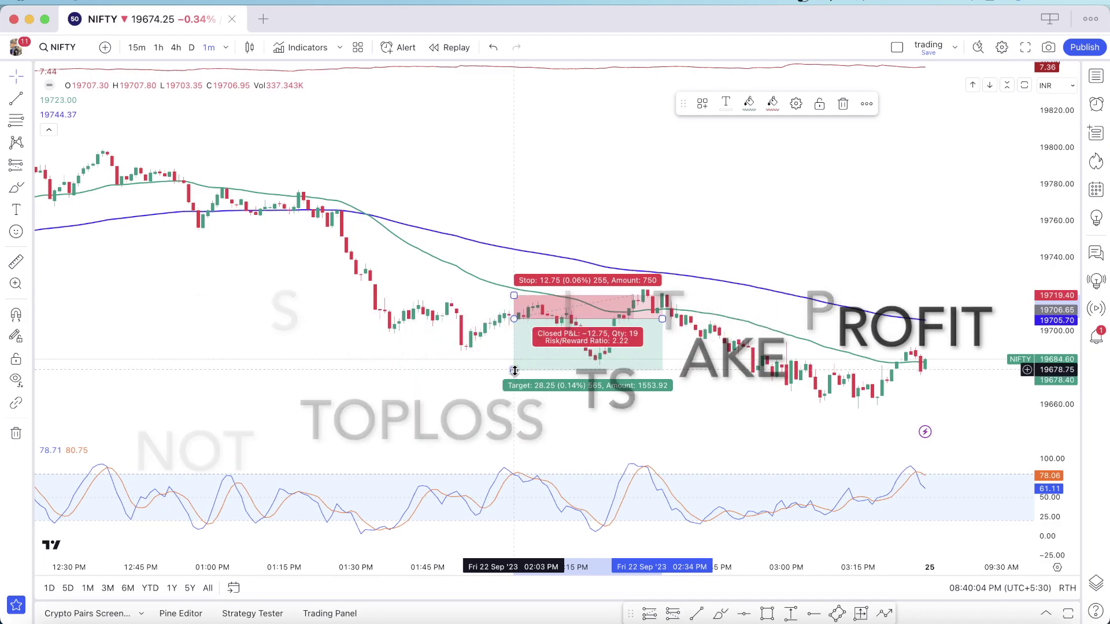
drag(514, 370, 514, 353)
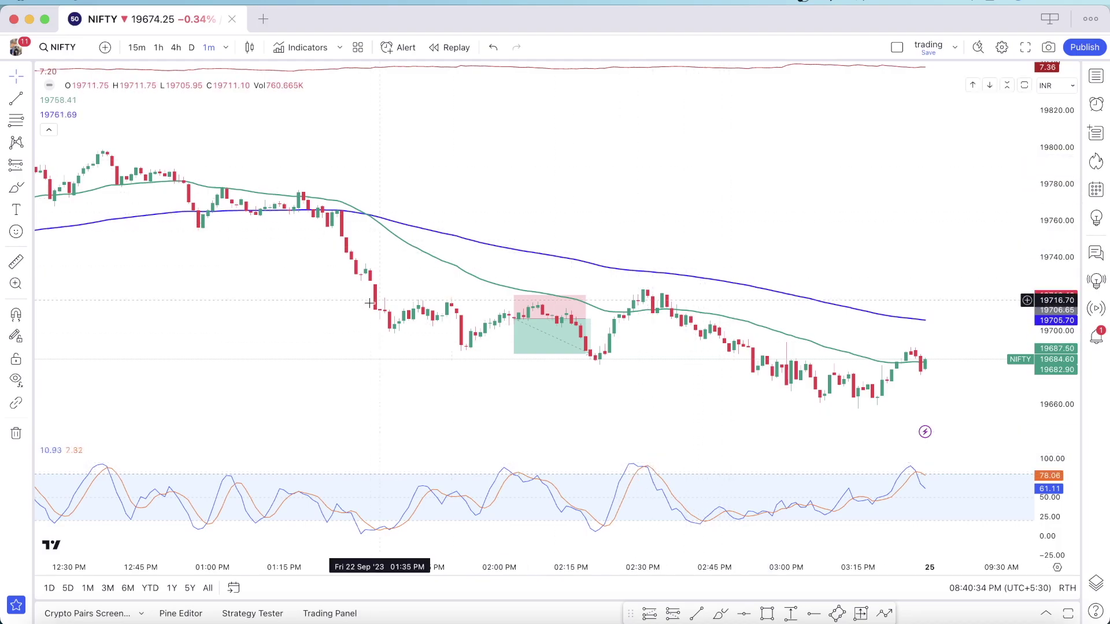
Add a second short near 2:30 PM: stop 19733.20, target 19687.50, shorter time span
click(647, 297)
click(638, 255)
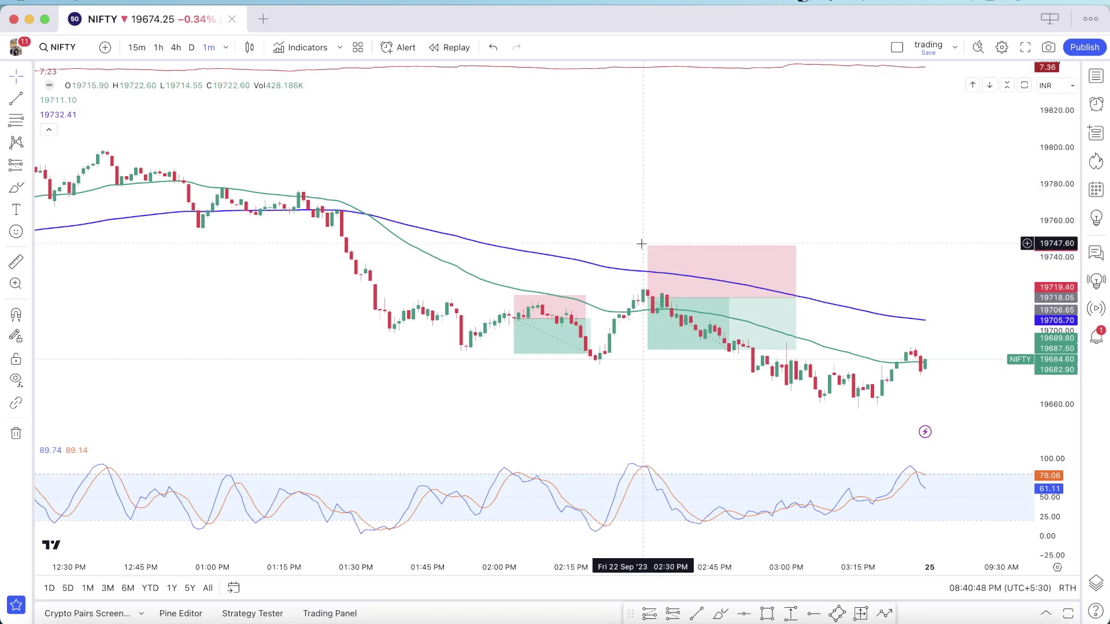
mouse_move(648, 248)
drag(648, 247, 648, 270)
drag(647, 349, 648, 339)
drag(795, 295, 705, 288)
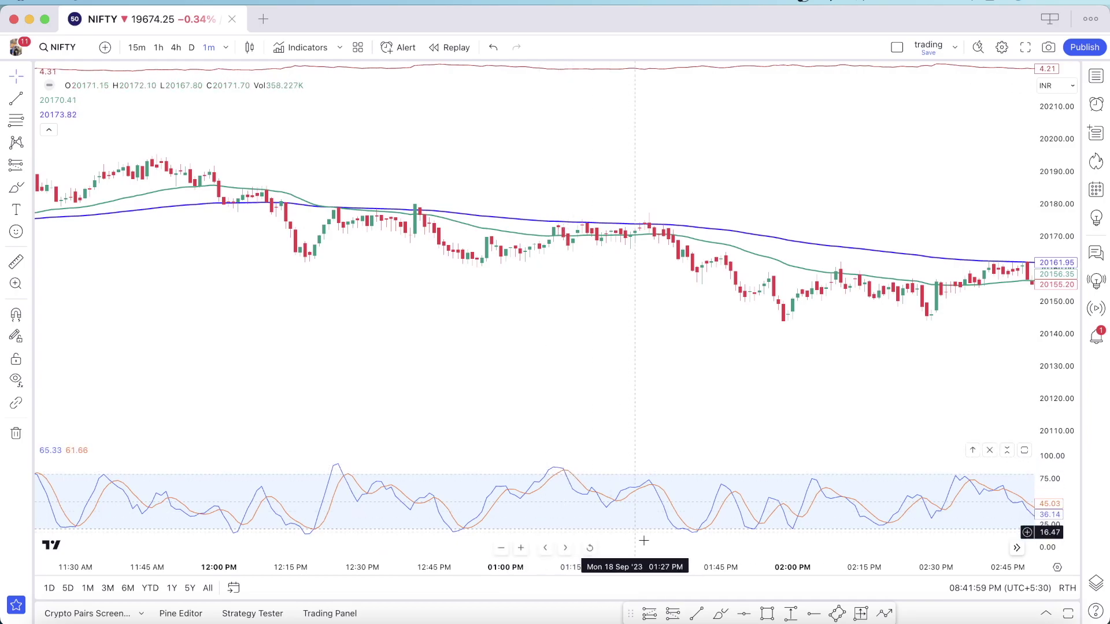
Place a short position at about 1:07 PM, stop widened to 11.20, target to 11.95
click(672, 613)
click(566, 243)
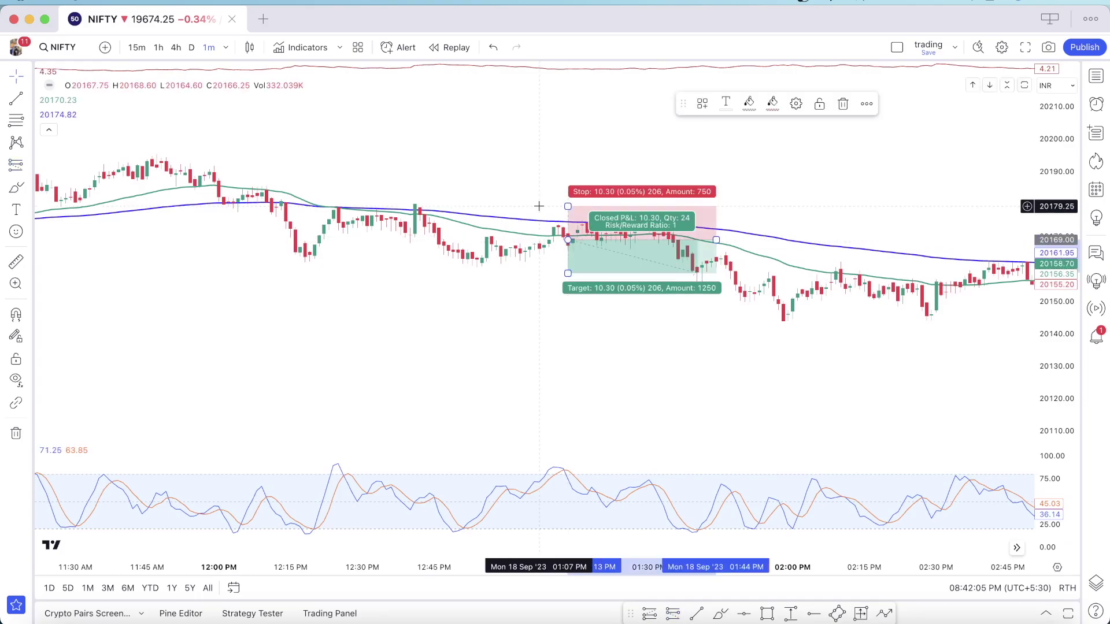
drag(569, 206, 569, 204)
drag(569, 273, 570, 324)
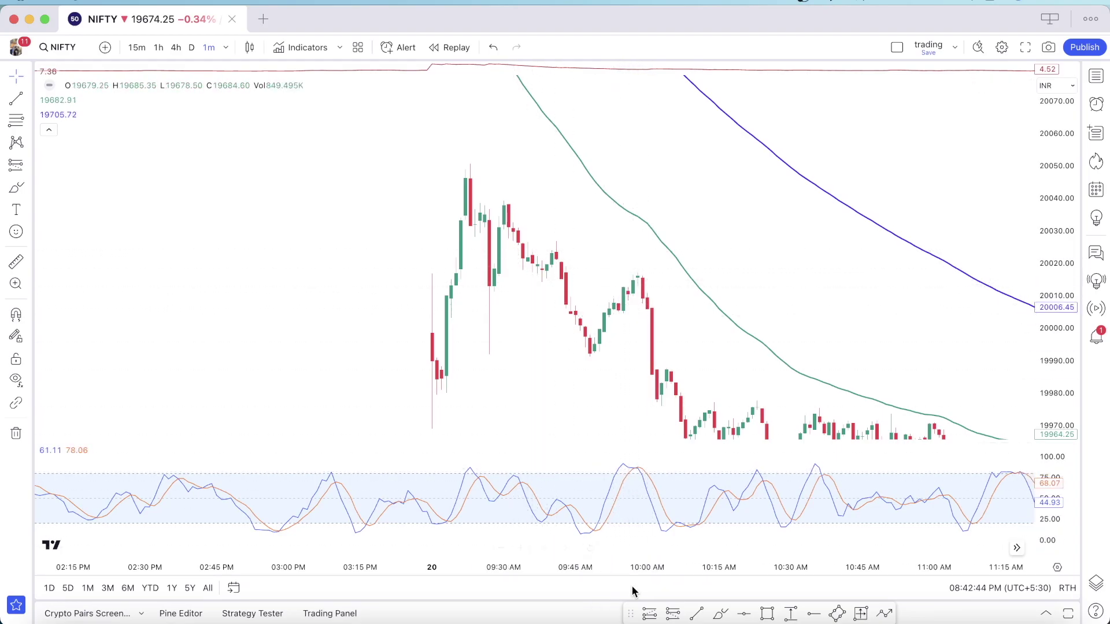
Place a short at the 9:59 AM candle with 38.95 stop, 59.10 target, extending to 11:08 AM
click(668, 613)
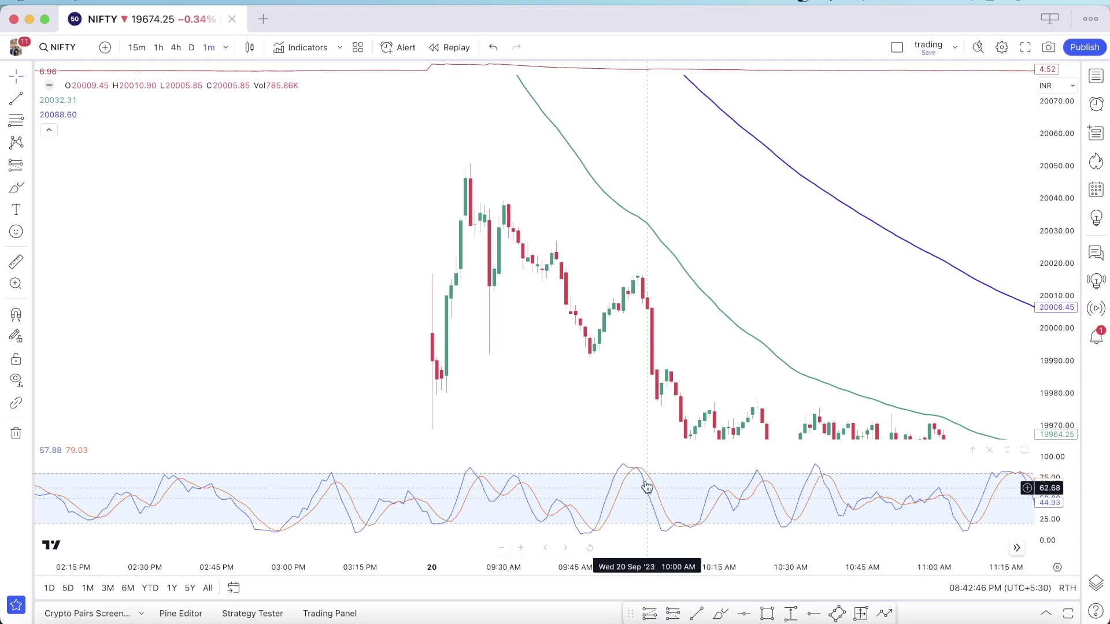
click(643, 300)
drag(643, 161, 640, 174)
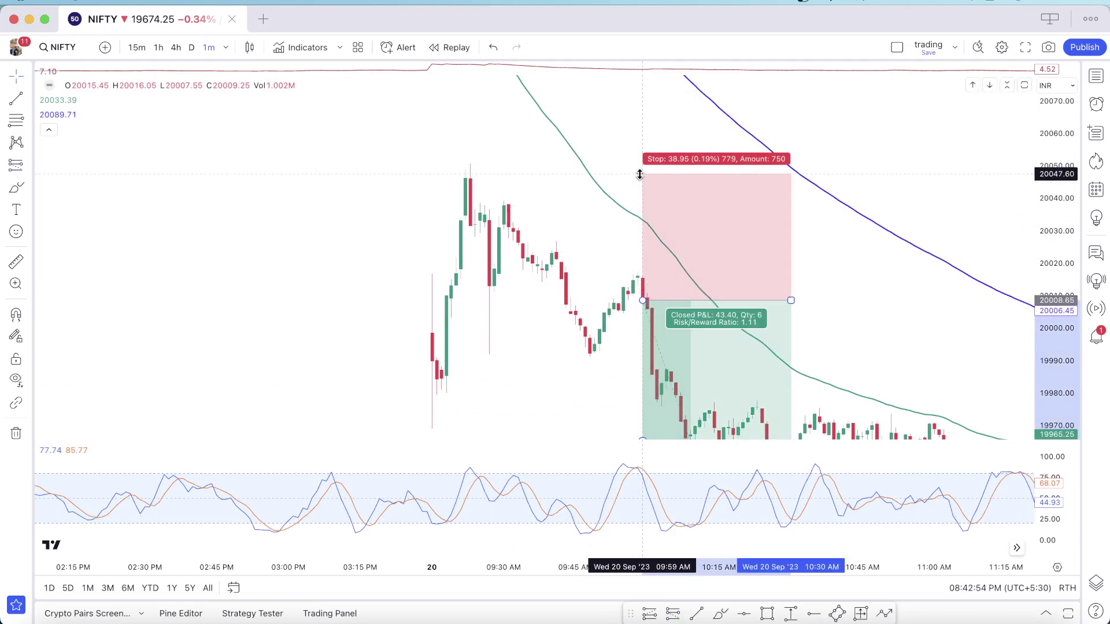
scroll(601, 231, down, 5)
drag(561, 276, 561, 327)
drag(709, 135, 891, 135)
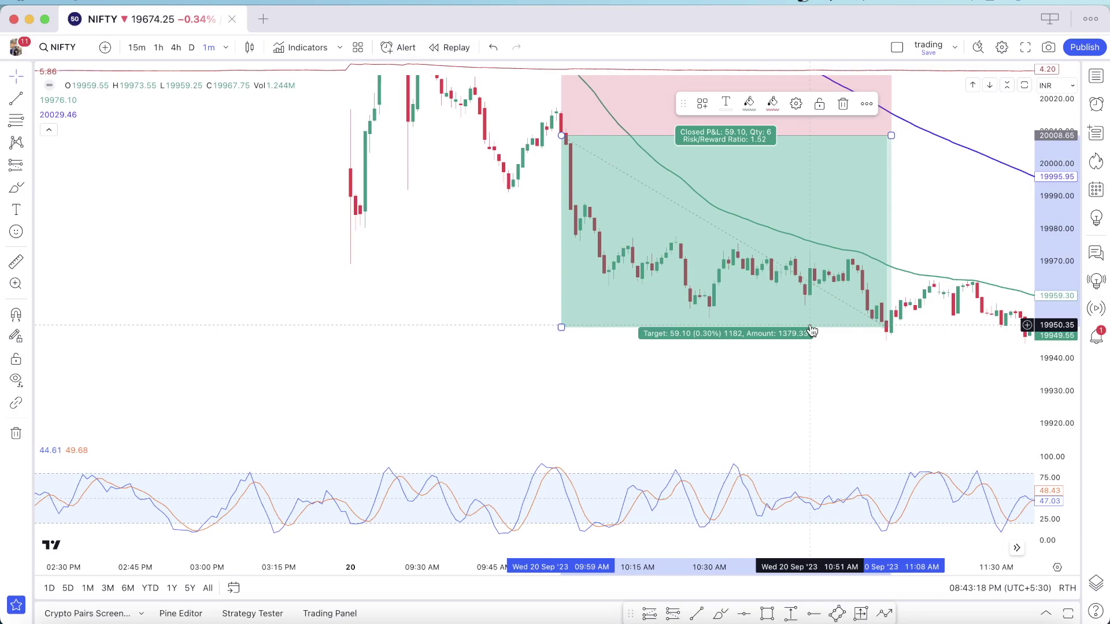
drag(923, 185, 686, 199)
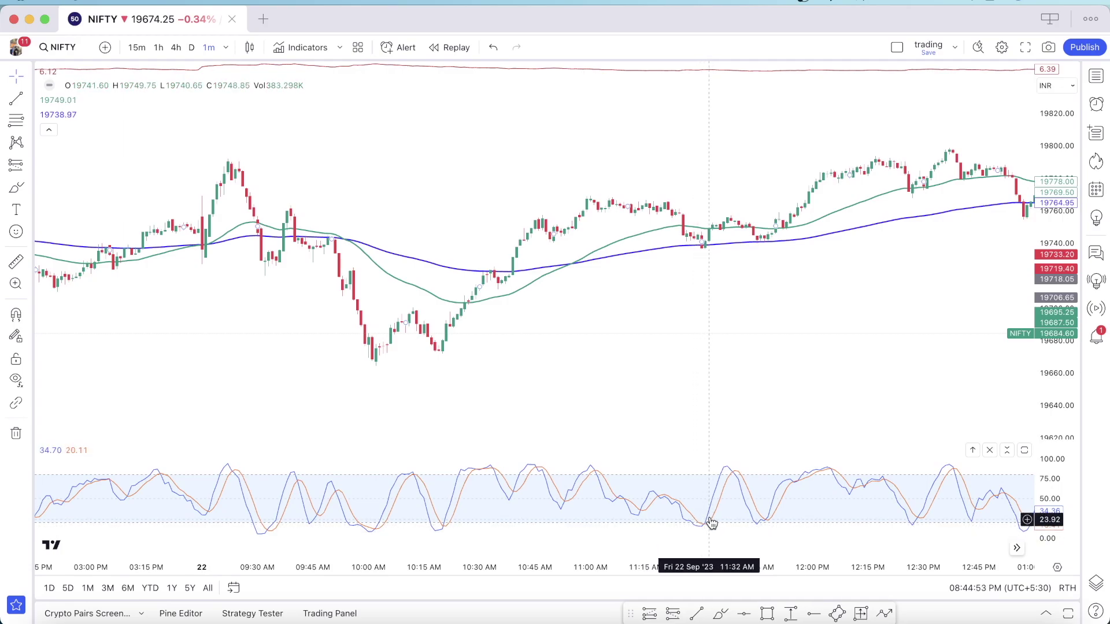
Brush-circle the 11:32 AM Stochastic low and place a long there with a lowered stop and 26.85 target
click(720, 609)
drag(712, 508, 717, 511)
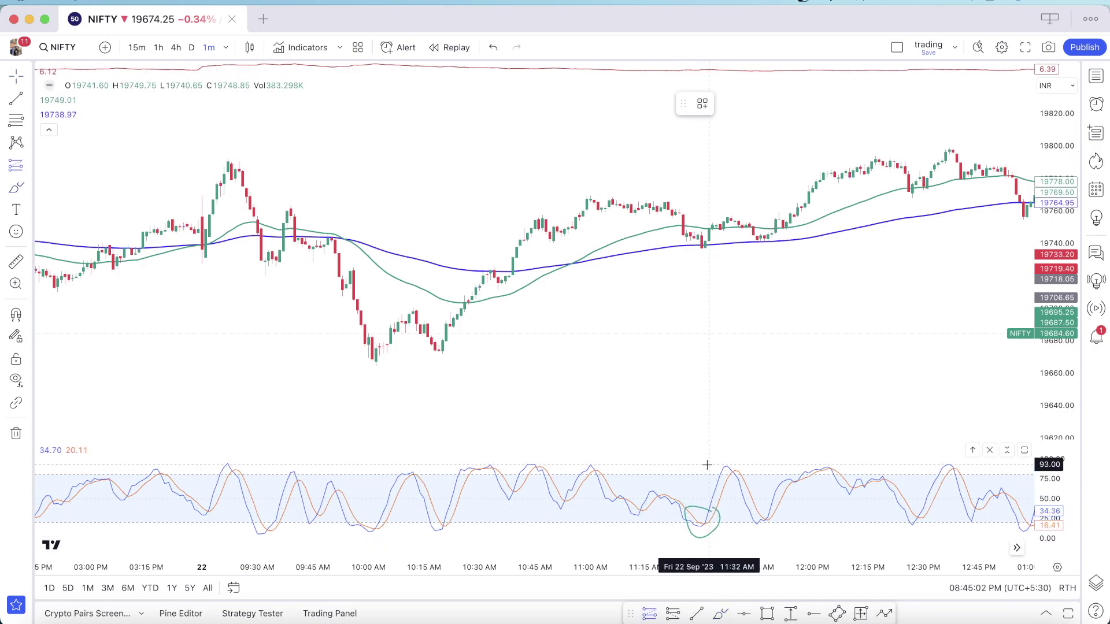
click(705, 234)
click(692, 268)
click(705, 276)
drag(705, 277, 705, 289)
drag(919, 278, 714, 308)
click(636, 237)
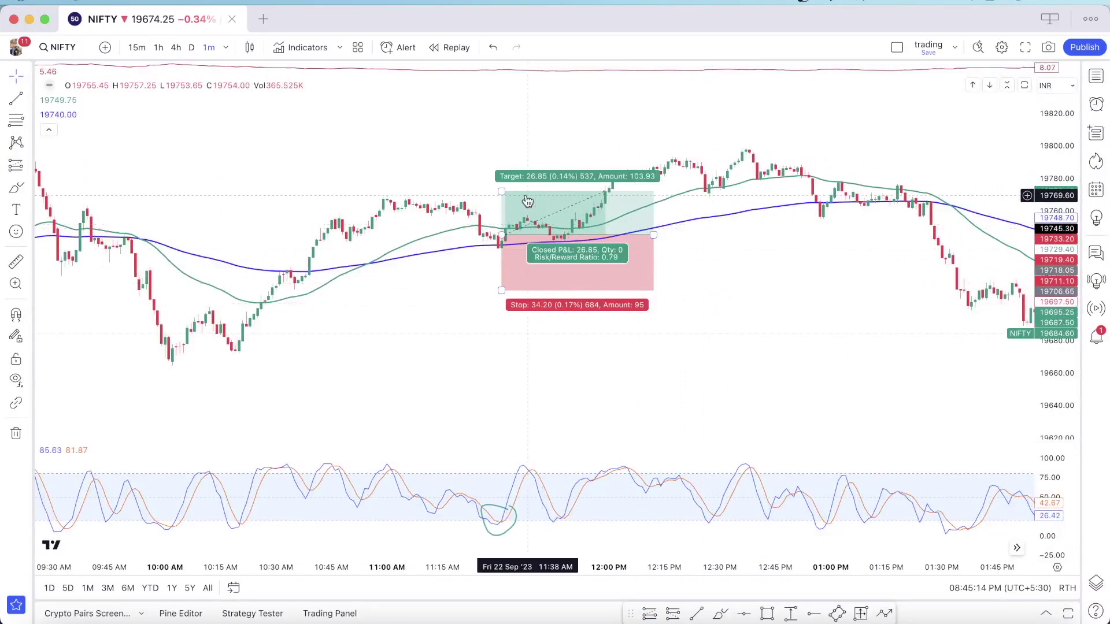
drag(501, 191, 501, 152)
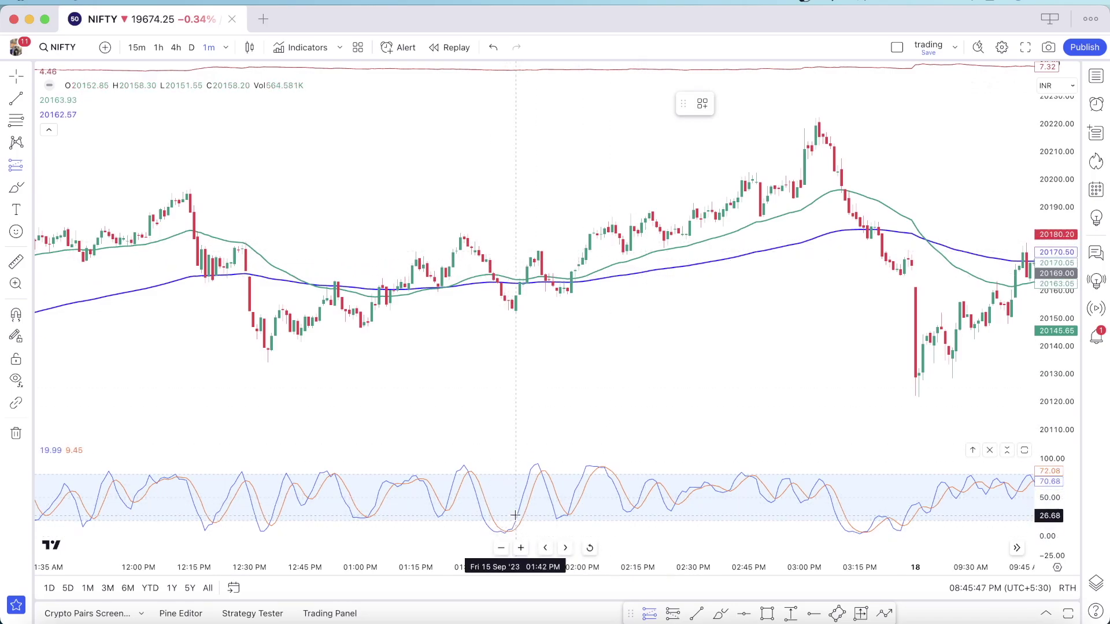
Place a long at the 1:41 PM candle with 23.50 stop, 35.30 target, extended to 2:39 PM
click(512, 299)
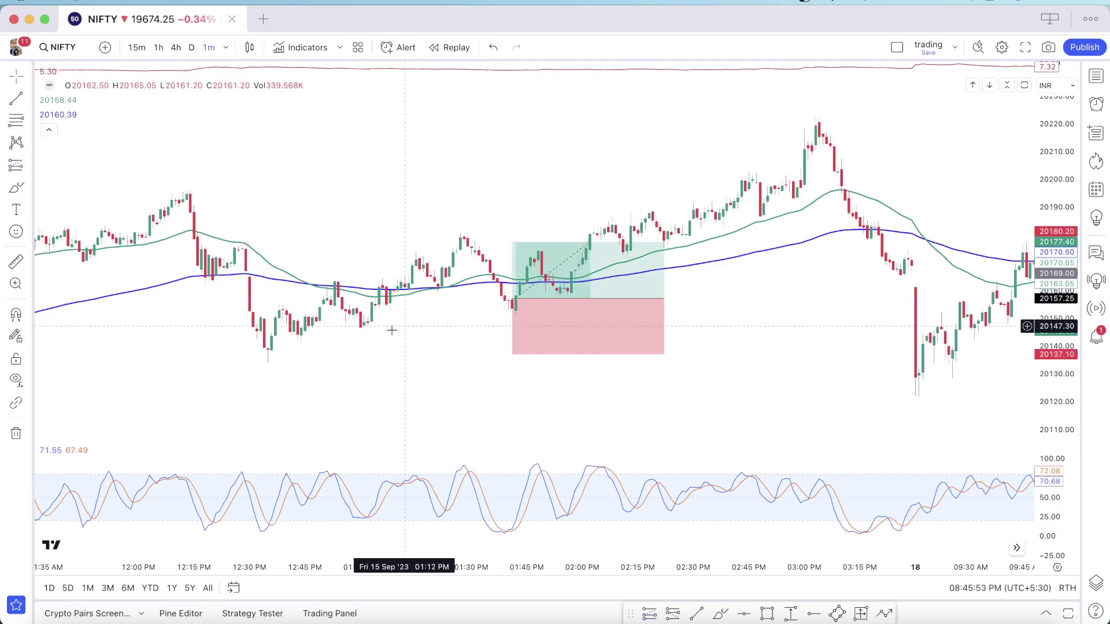
drag(512, 354, 512, 364)
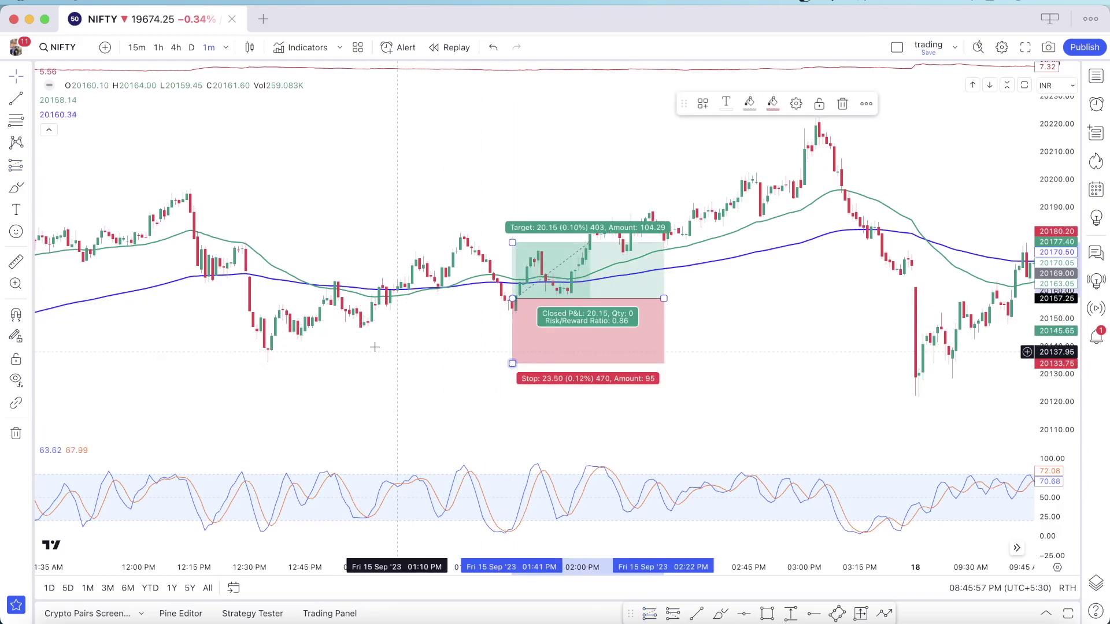
drag(509, 243, 512, 200)
drag(663, 298, 727, 298)
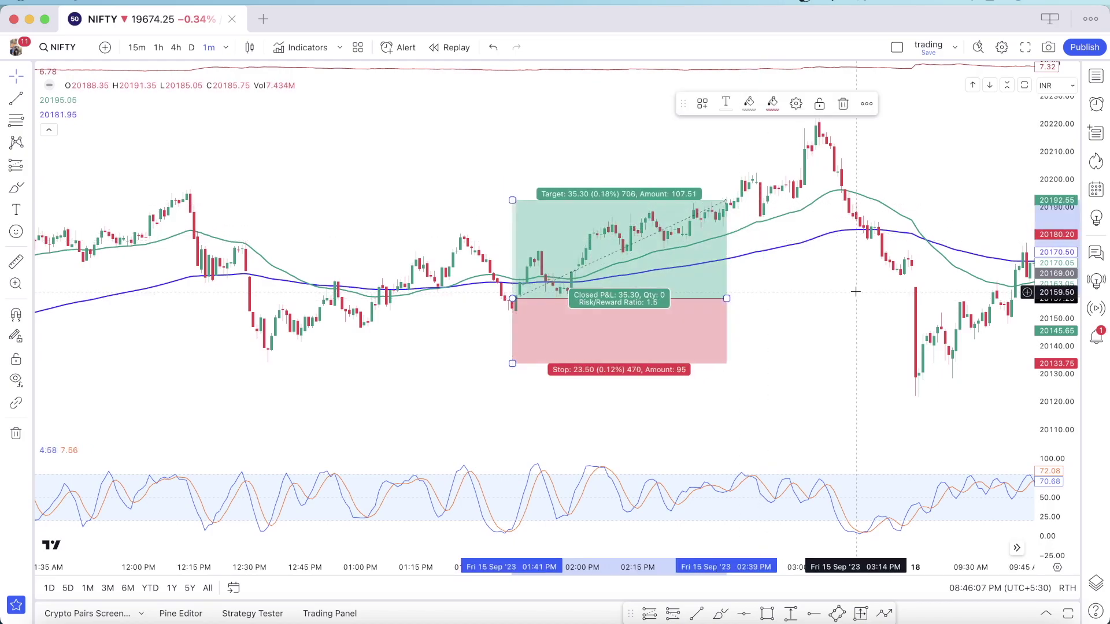